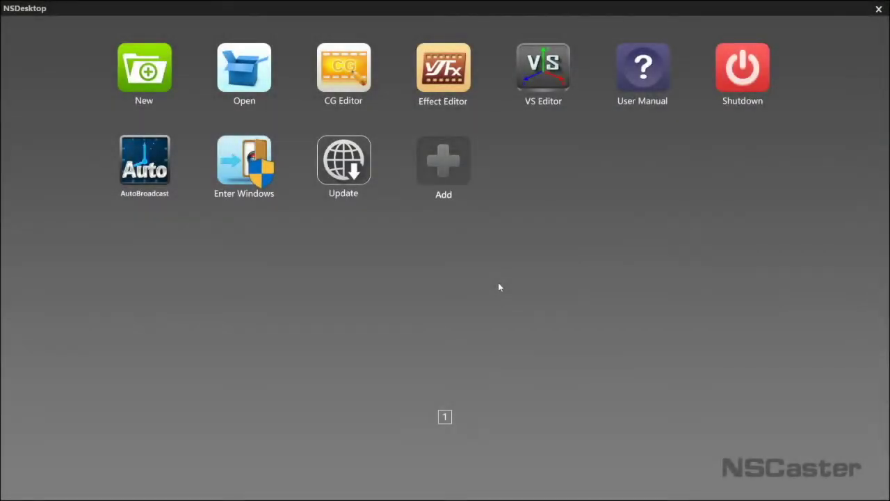
# Launch the CG Editor and create a project with the 1080P 1920x1080 25fps preset
pyautogui.click(341, 84)
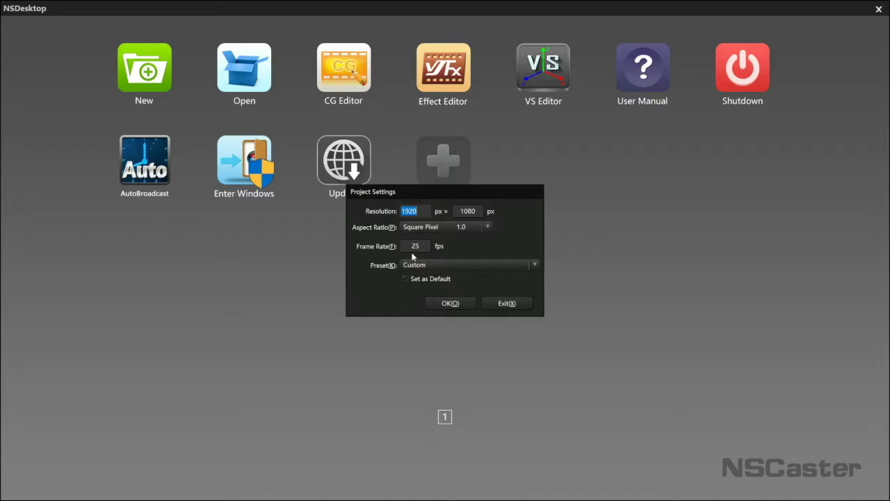
pyautogui.click(460, 266)
pyautogui.scroll(-9, 457, 316)
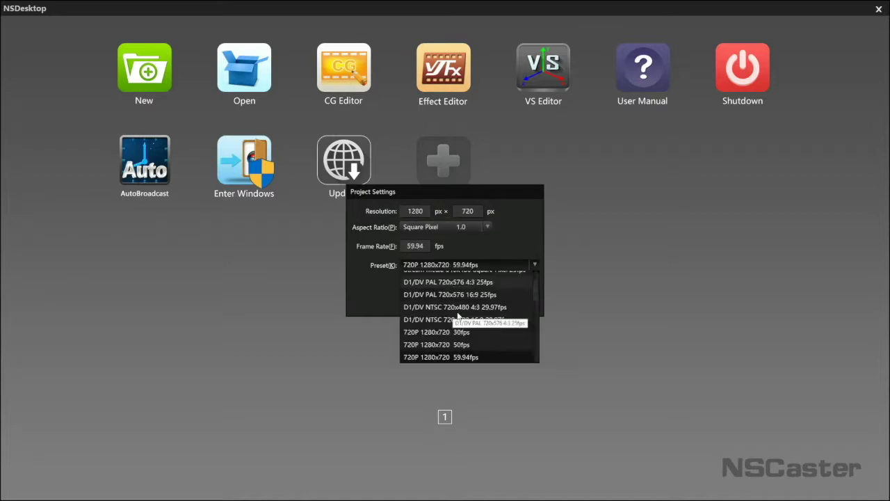
pyautogui.scroll(-7, 458, 316)
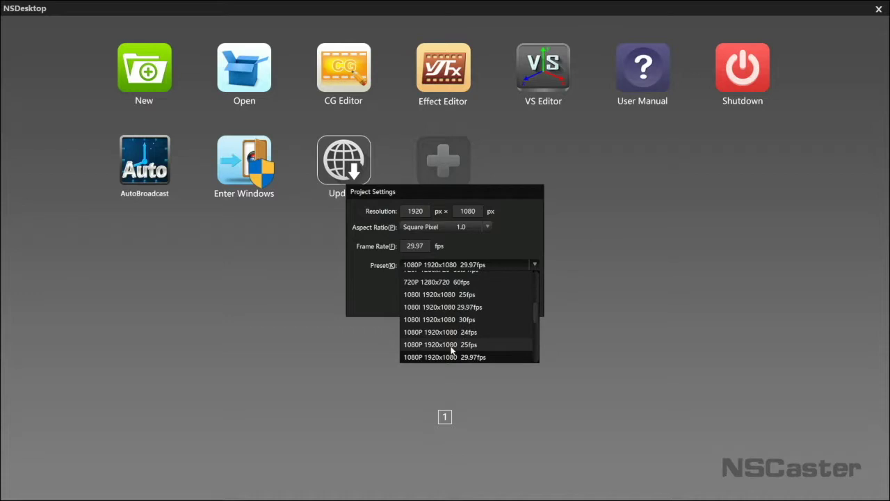
pyautogui.click(456, 343)
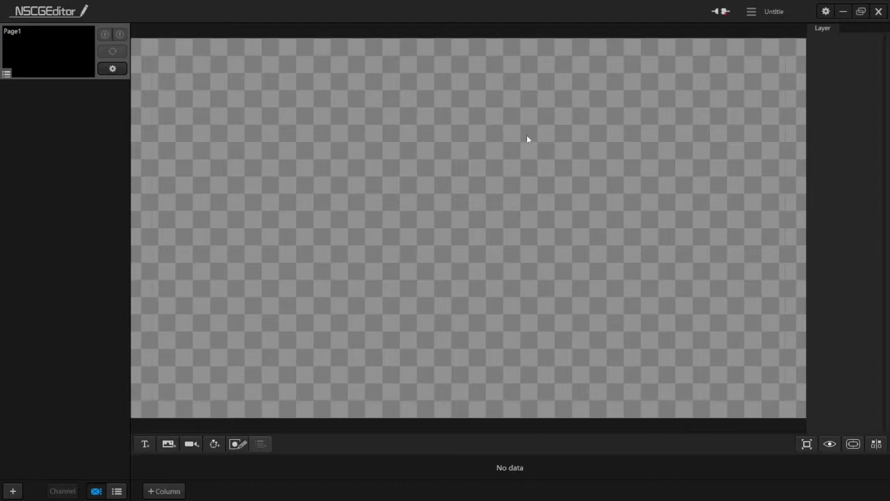
# Add a text element to the page and change its wording to "Nagasoft"
pyautogui.click(143, 443)
pyautogui.doubleClick(270, 93)
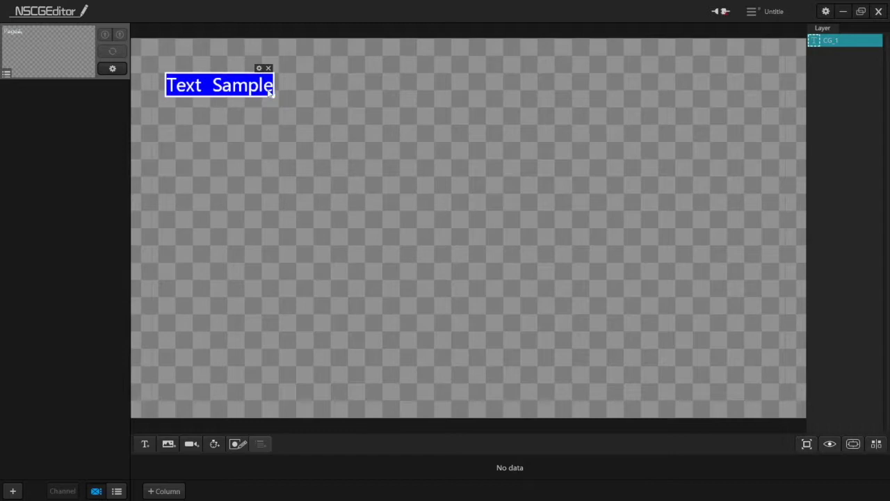
pyautogui.write('Nagasoft')
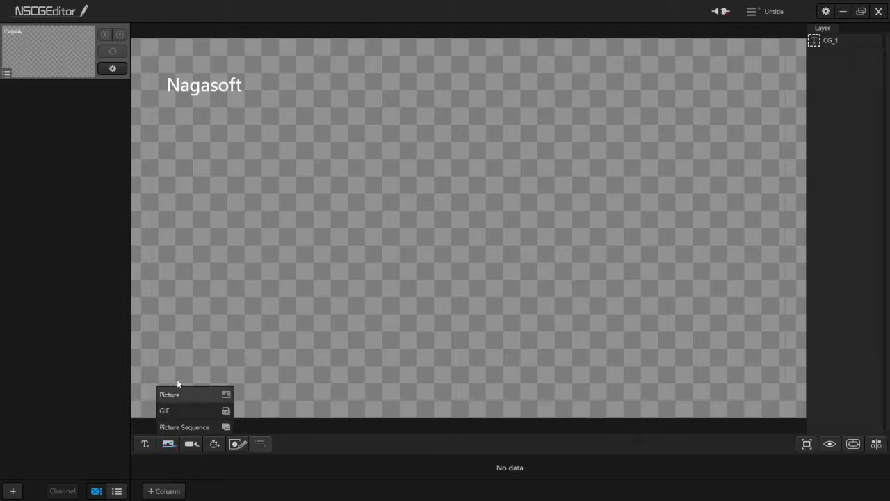
# Insert the Glow picture from the captions gallery and centre it beneath the Nagasoft text
pyautogui.click(185, 393)
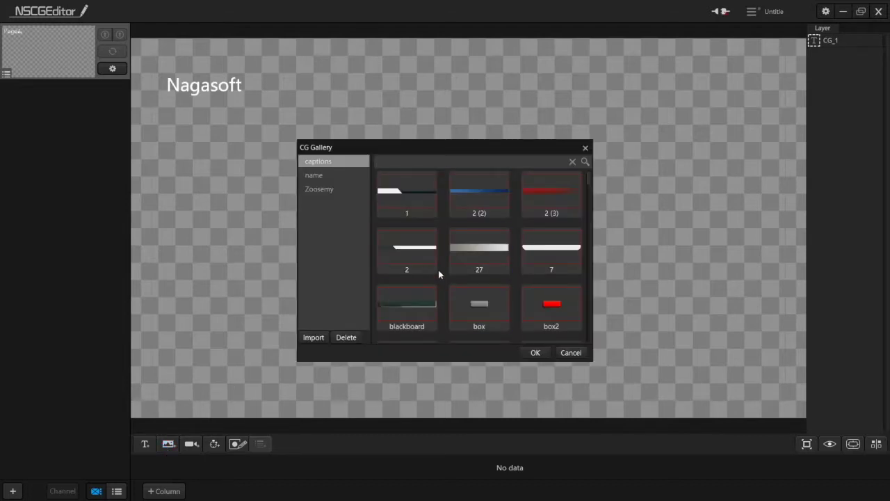
pyautogui.scroll(-5, 457, 254)
pyautogui.scroll(-2, 459, 256)
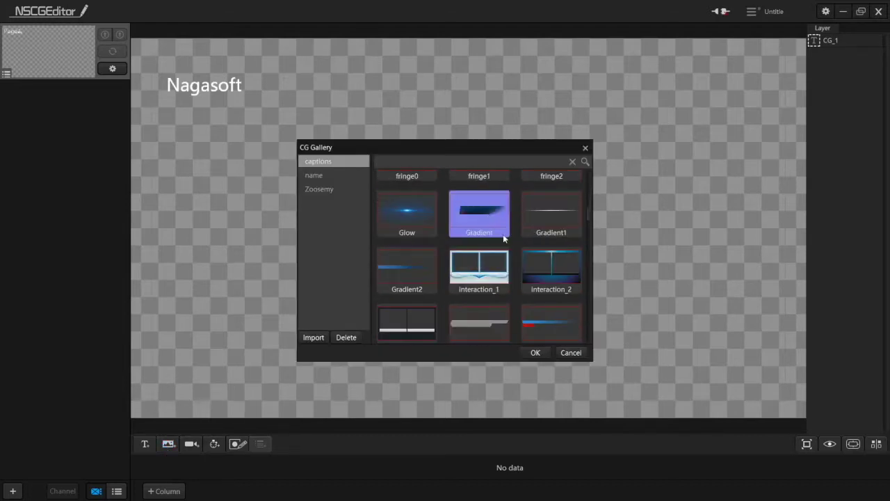
pyautogui.click(409, 212)
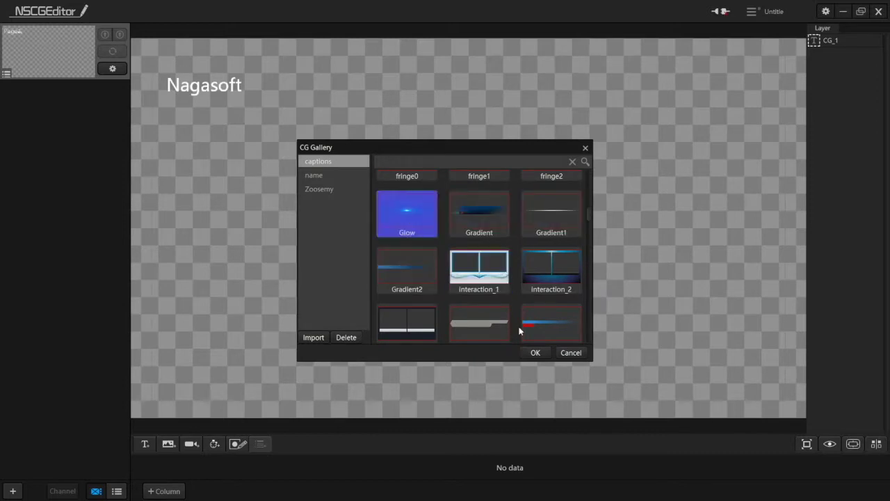
pyautogui.click(535, 353)
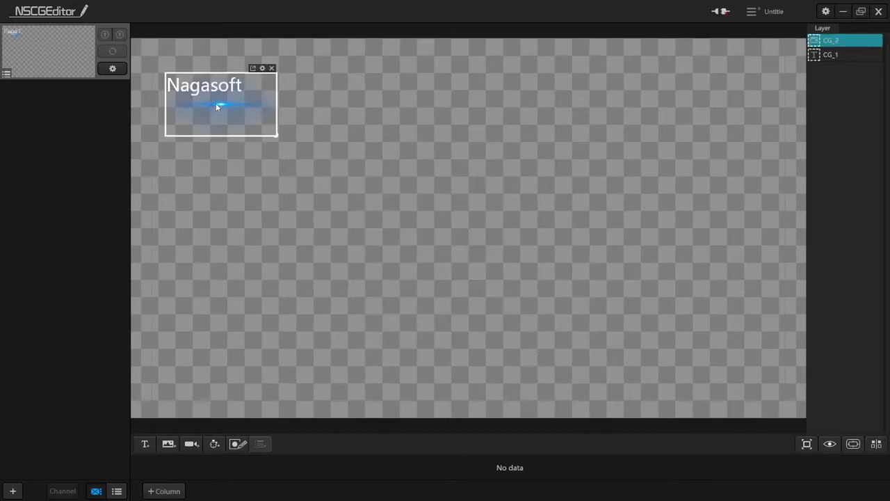
pyautogui.moveTo(217, 106); pyautogui.dragTo(204, 102)
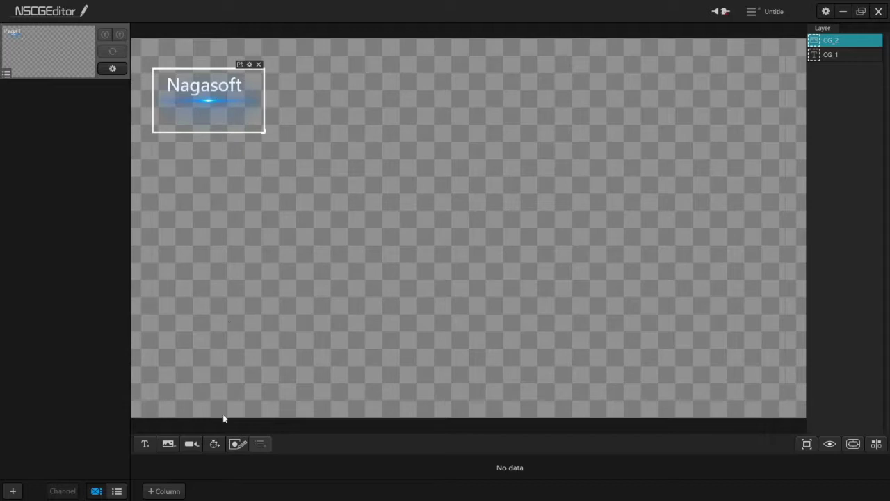
# Add a clock in %H:%M:%S format and place it in the upper-right corner of the canvas
pyautogui.click(214, 444)
pyautogui.moveTo(237, 405)
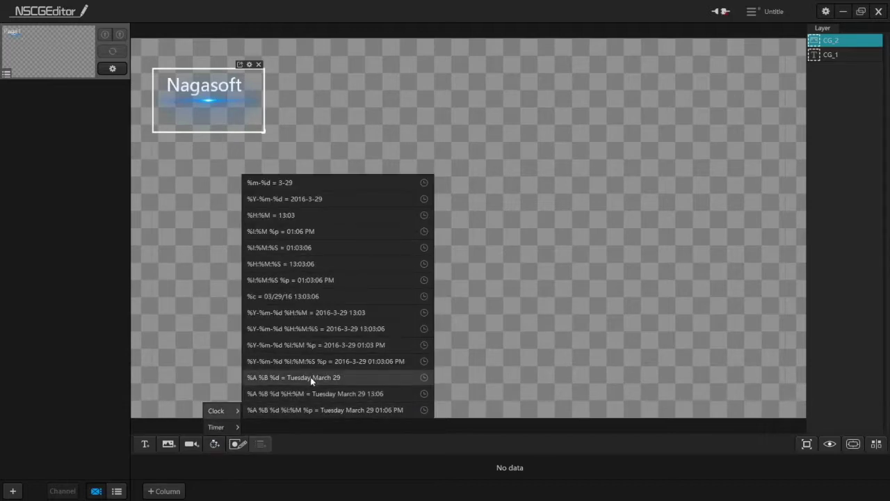
pyautogui.click(311, 265)
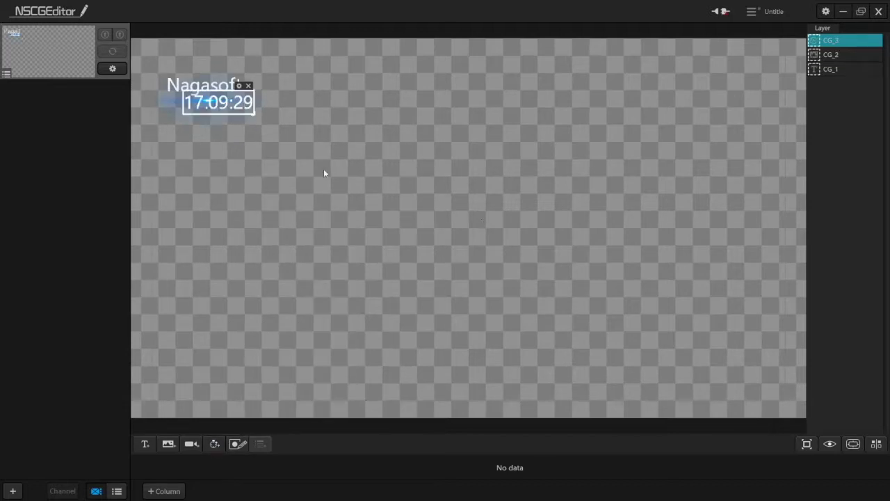
pyautogui.moveTo(243, 106); pyautogui.dragTo(751, 90)
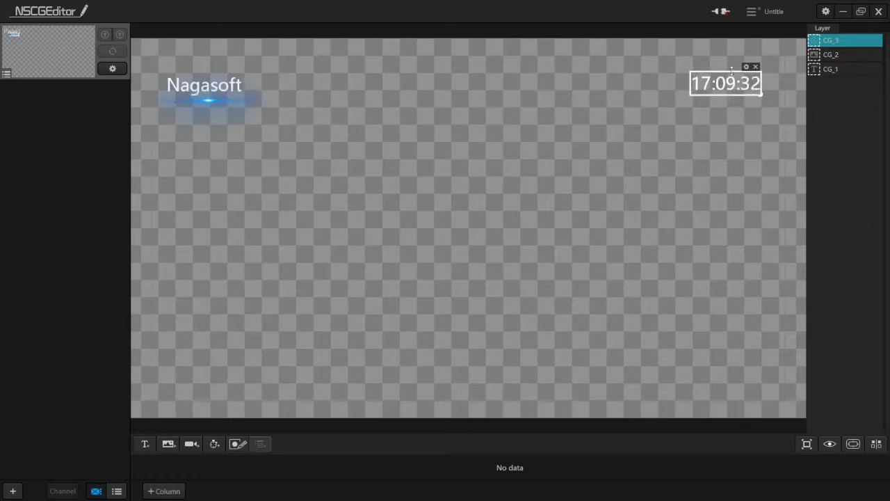
# Set the clock's Fade In/Out to 1 and its text colour to light red
pyautogui.click(746, 68)
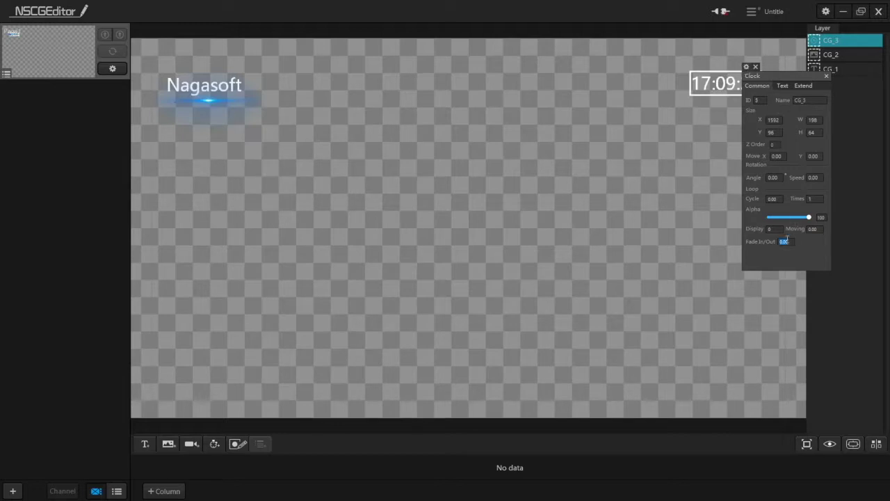
pyautogui.write('1')
pyautogui.click(782, 87)
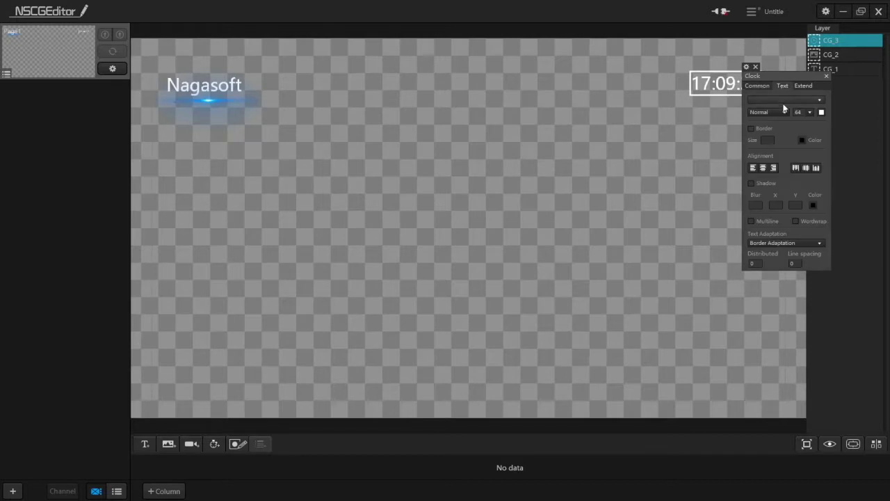
pyautogui.click(822, 112)
pyautogui.click(858, 186)
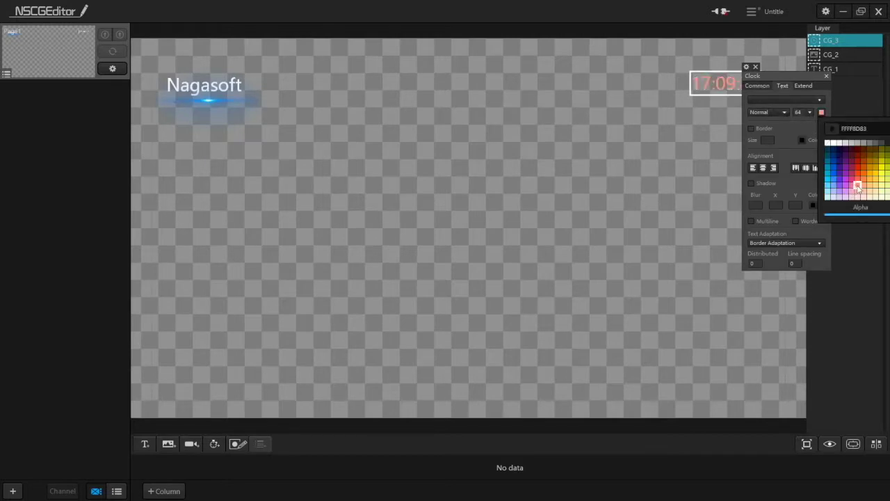
# Style the clock text as Bold and Italic, change its font, and close its properties
pyautogui.click(780, 112)
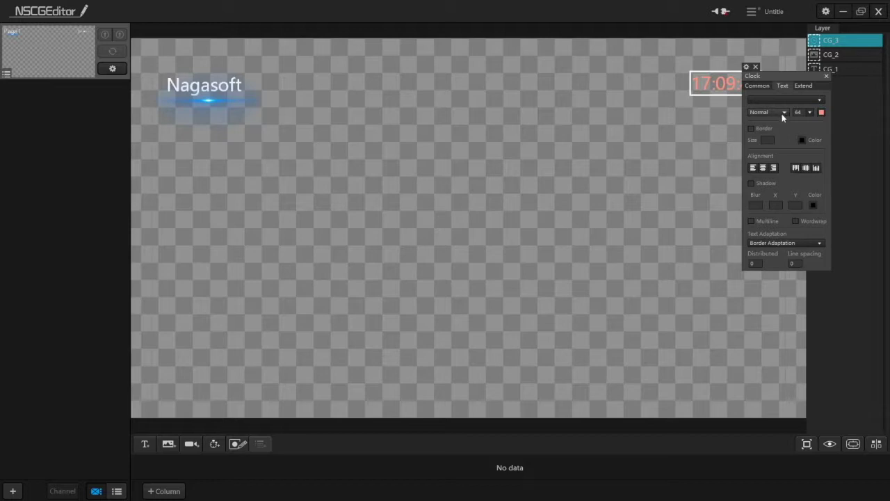
pyautogui.click(782, 113)
pyautogui.click(768, 153)
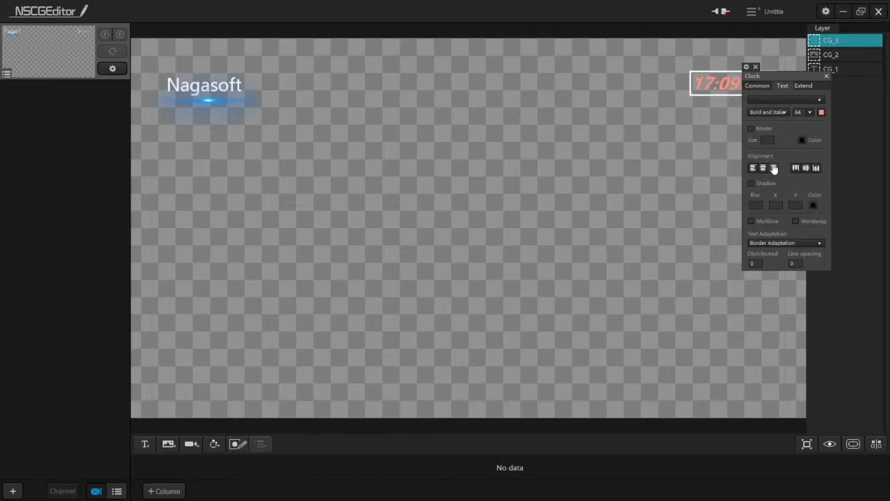
pyautogui.click(793, 100)
pyautogui.click(777, 121)
pyautogui.click(827, 75)
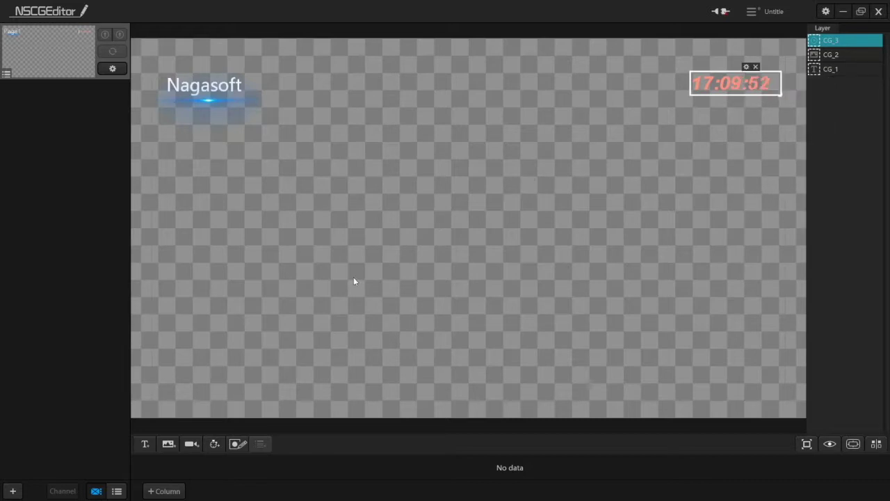
# Draw an orange arrow below the Nagasoft text and delete it from the canvas
pyautogui.click(237, 445)
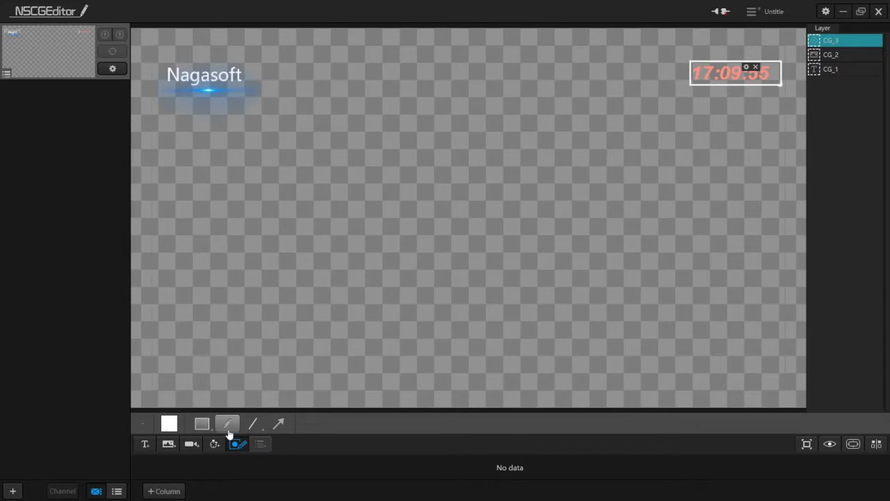
pyautogui.click(170, 425)
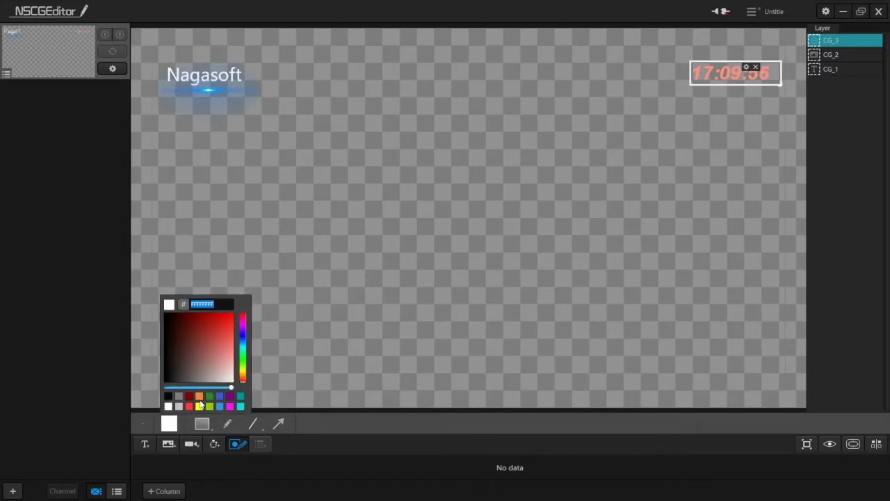
pyautogui.click(199, 398)
pyautogui.click(279, 423)
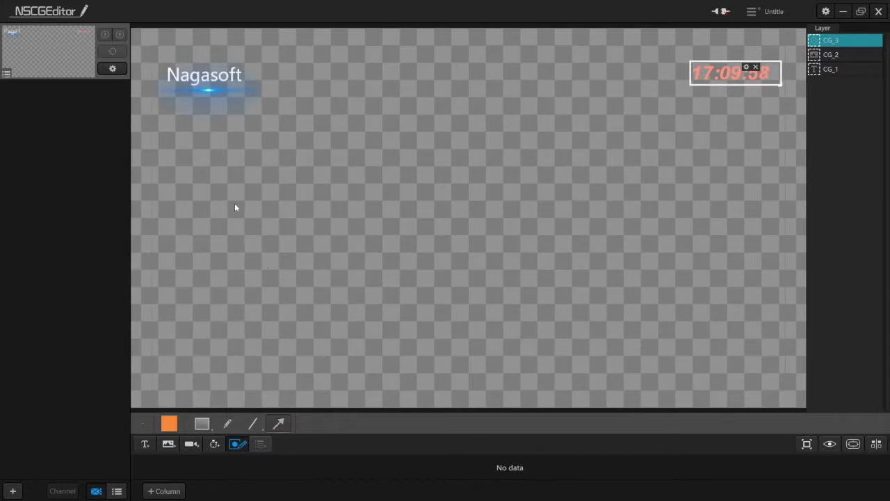
pyautogui.moveTo(217, 172); pyautogui.dragTo(446, 255)
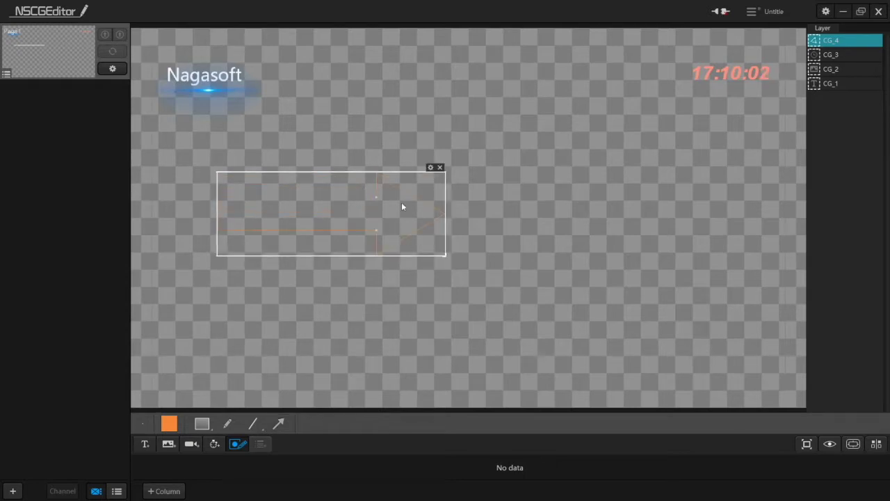
pyautogui.click(440, 168)
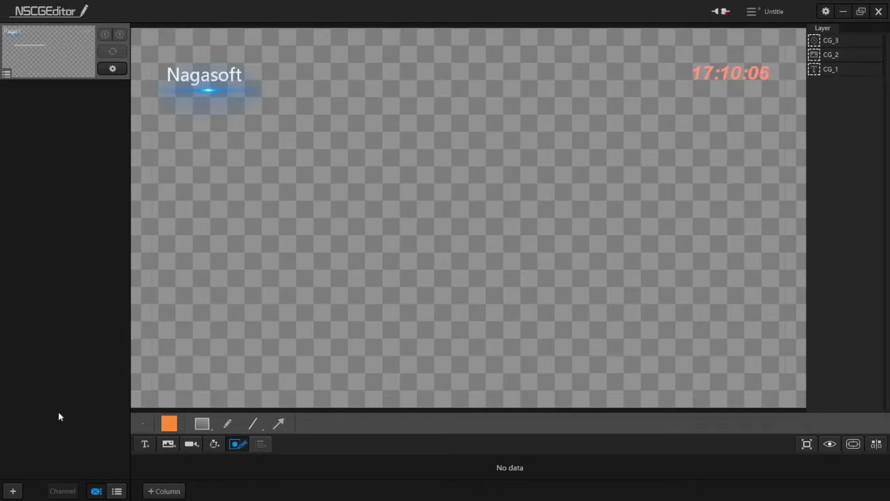
# Add a blank page, and insert the LIVE 1080P-4 template from the 1080P category as another page
pyautogui.click(13, 491)
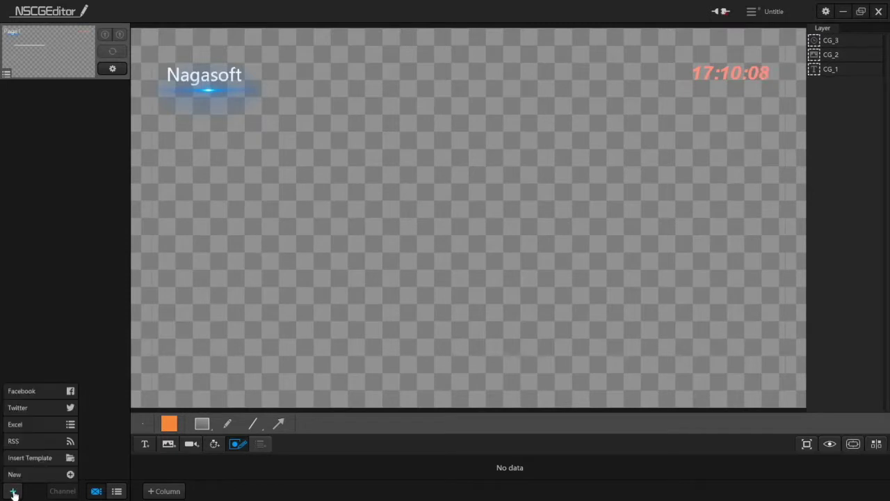
pyautogui.click(28, 476)
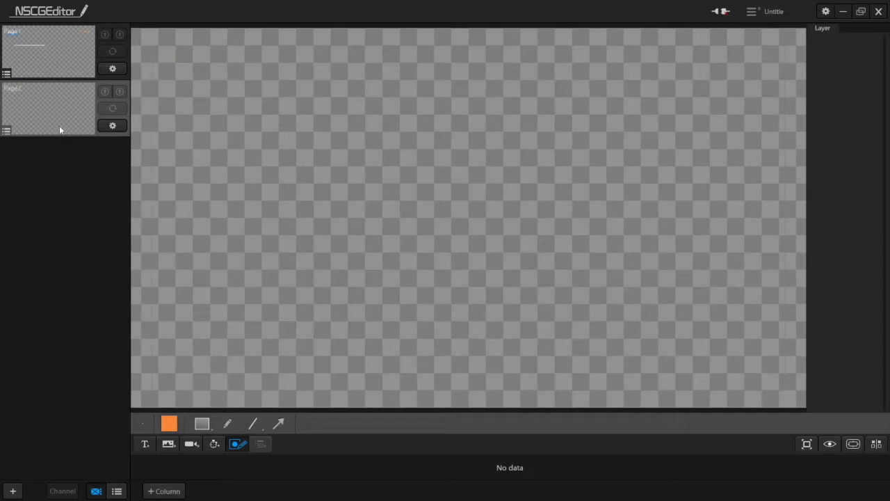
pyautogui.click(13, 492)
pyautogui.click(35, 461)
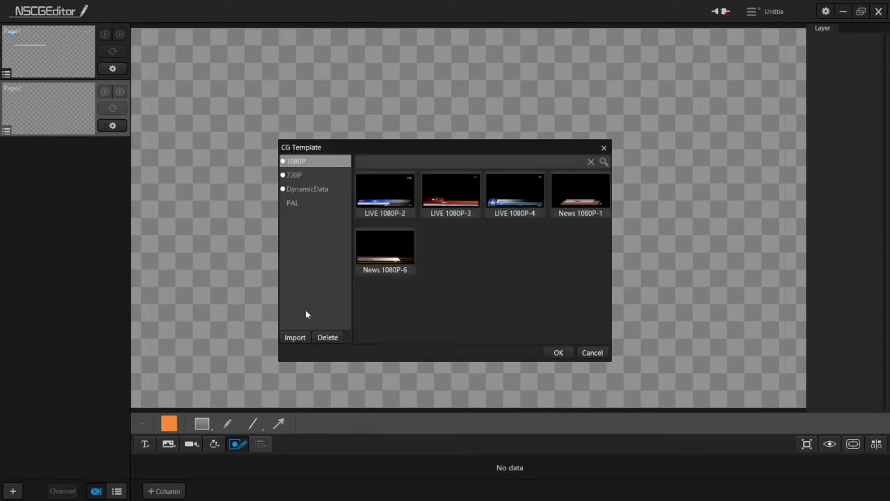
pyautogui.click(533, 208)
pyautogui.click(462, 186)
pyautogui.click(519, 205)
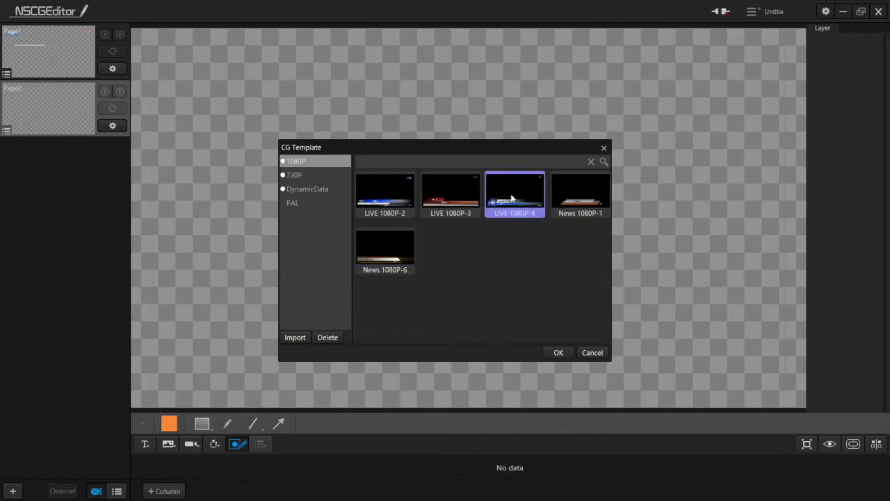
pyautogui.click(559, 354)
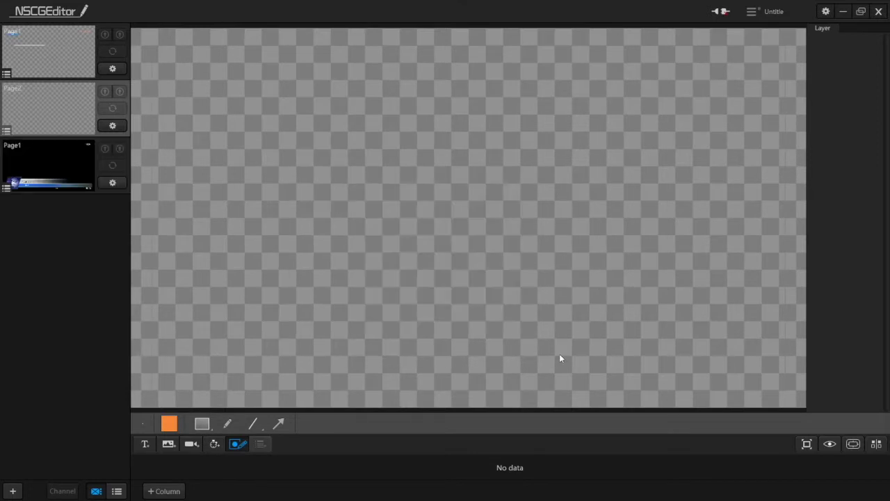
# View the inserted news template page, and delete both it and the blank Page2
pyautogui.click(46, 162)
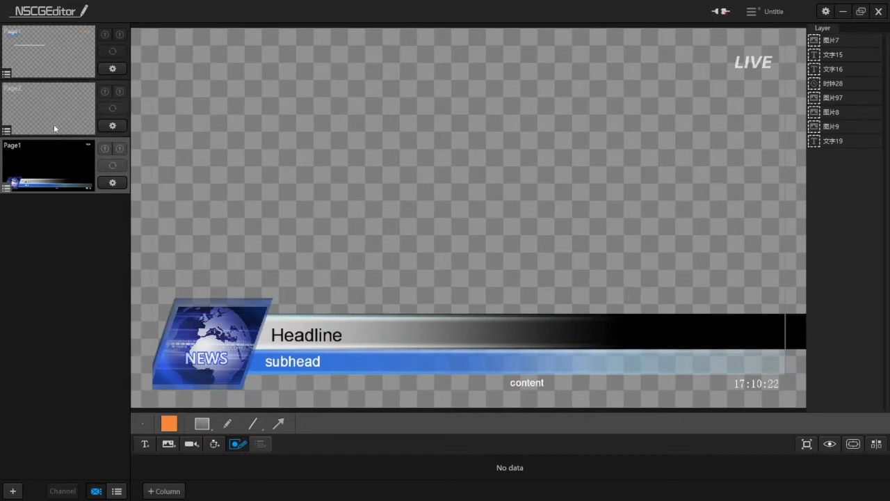
pyautogui.rightClick(60, 160)
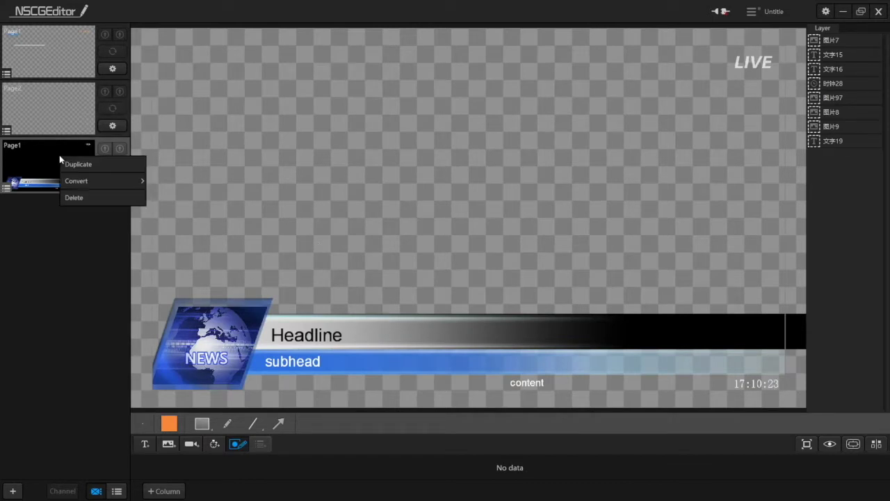
pyautogui.click(89, 199)
pyautogui.rightClick(67, 119)
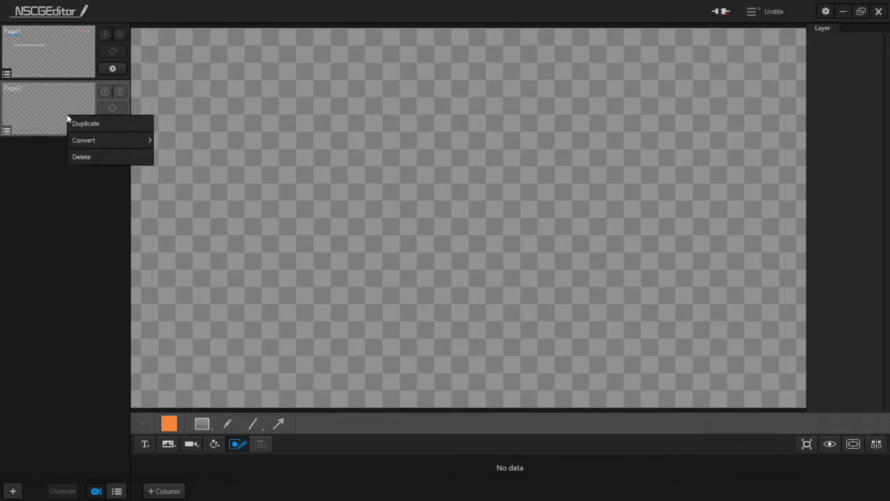
pyautogui.click(109, 156)
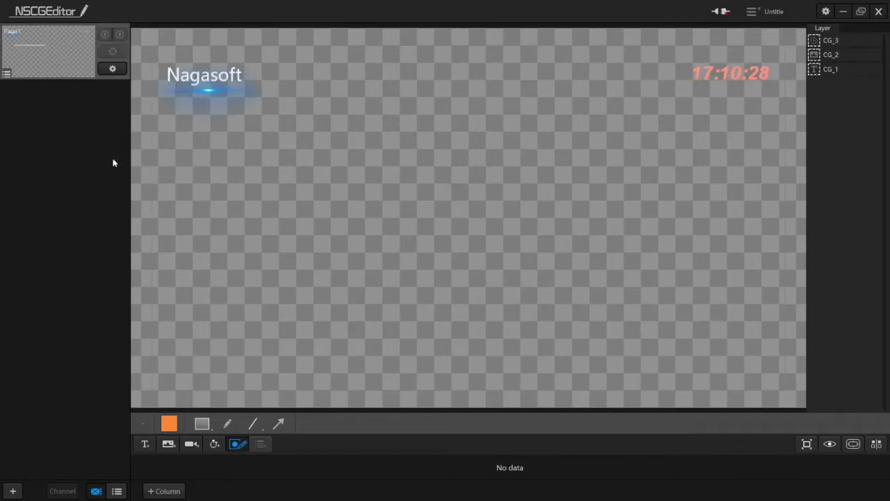
# Rename the project as "Demo"
pyautogui.doubleClick(785, 14)
pyautogui.write('Demo')
# Review the project format, shortcut and about pages of the editor's settings, and close the settings
pyautogui.click(826, 11)
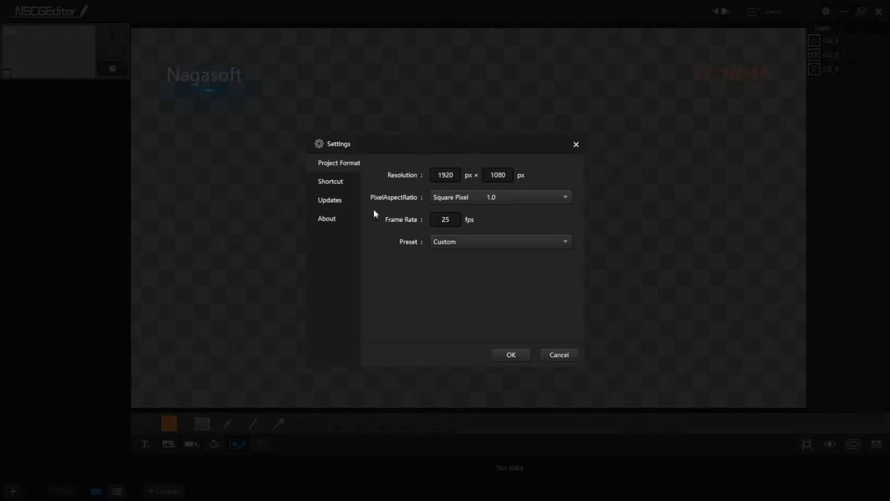
pyautogui.click(341, 183)
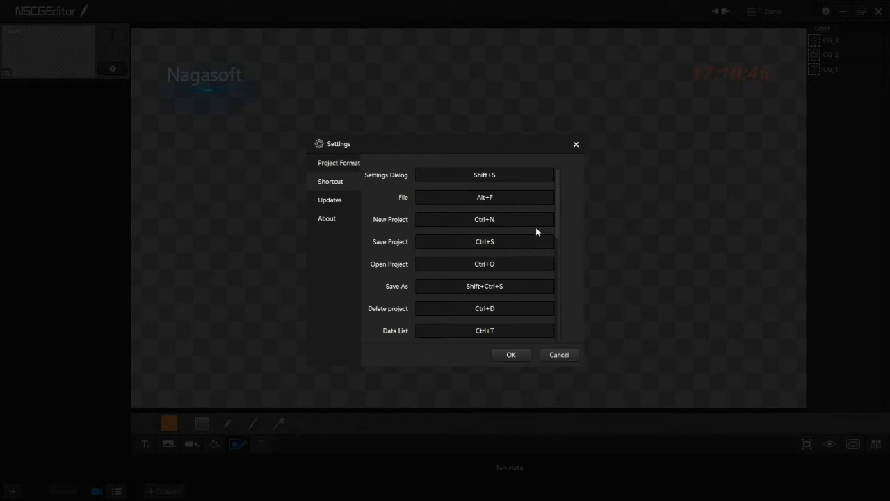
pyautogui.scroll(-3, 535, 231)
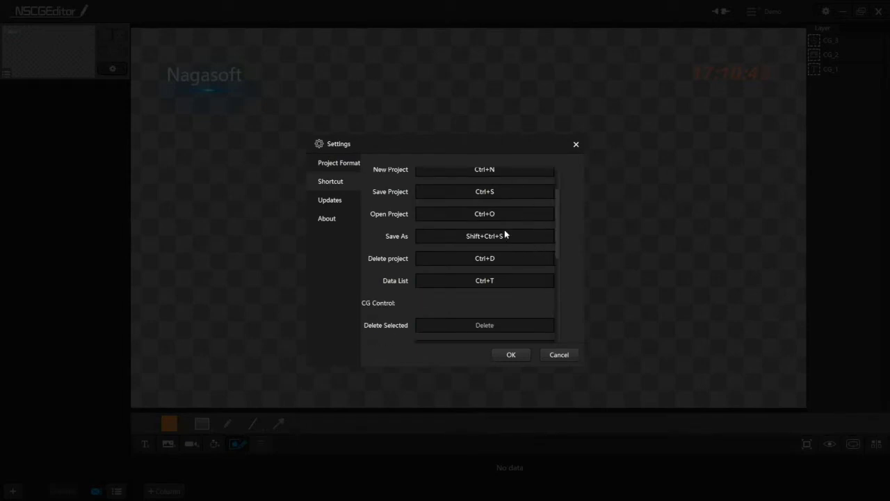
pyautogui.click(329, 220)
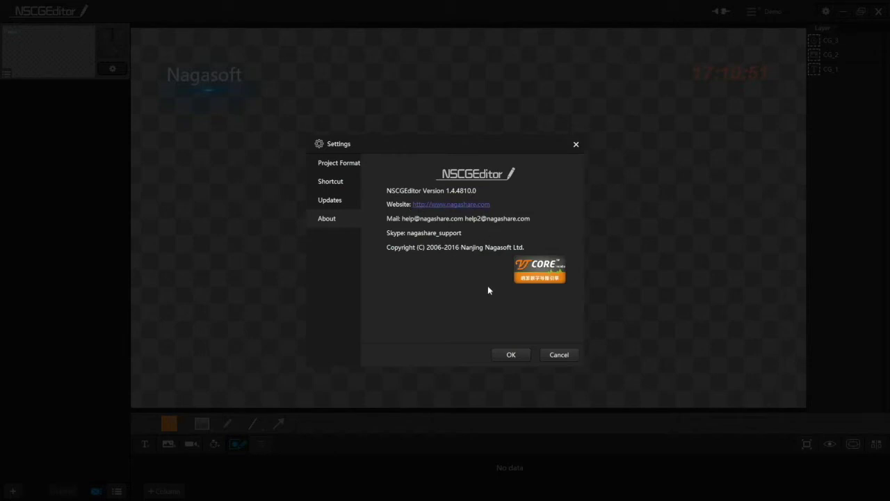
pyautogui.click(528, 356)
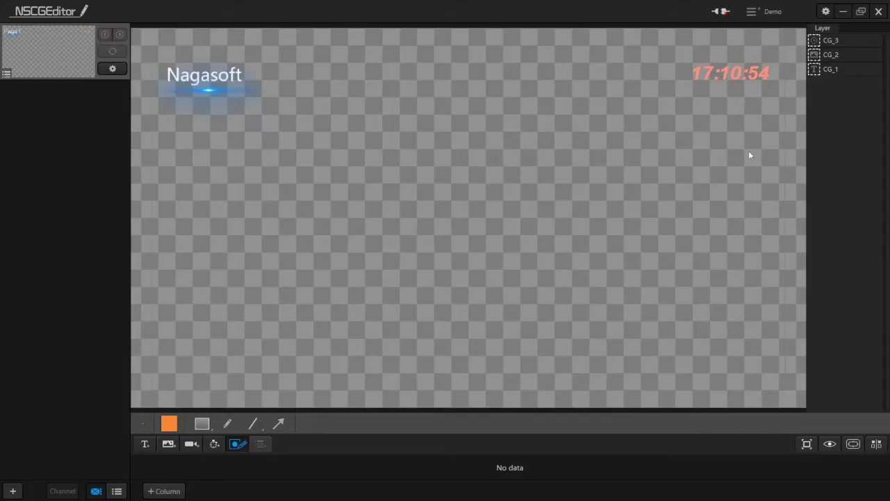
# Save the project to the Desktop as an NSCaster CG project file named "Demo", and close the editor
pyautogui.click(754, 14)
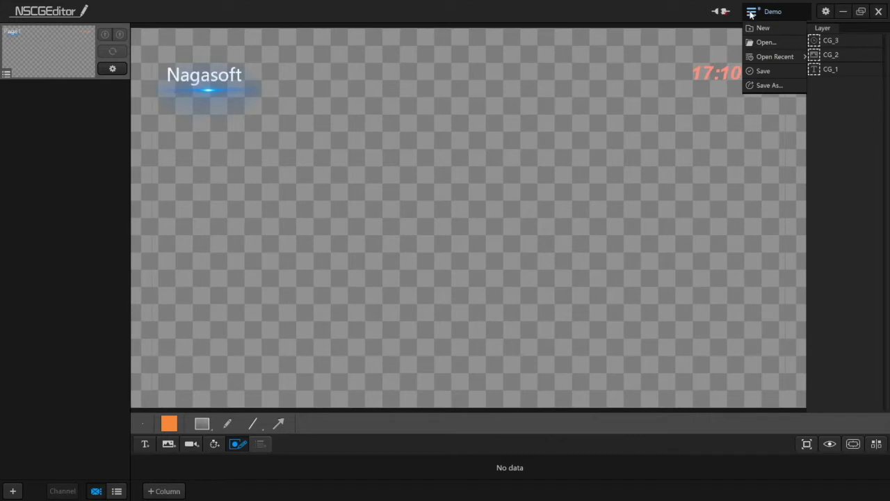
pyautogui.click(765, 86)
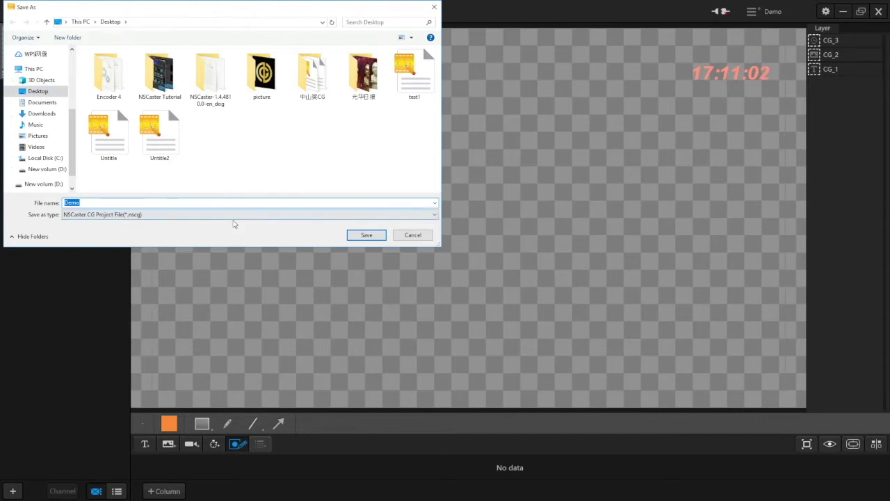
pyautogui.click(369, 237)
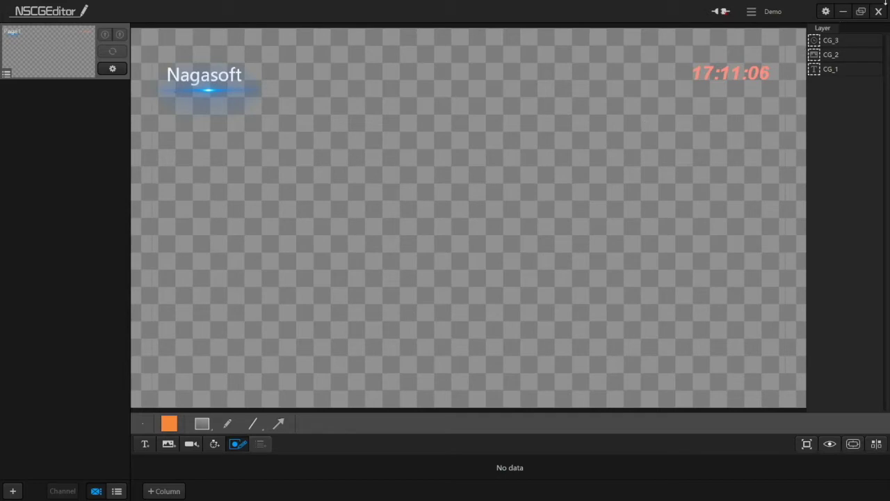
pyautogui.click(878, 12)
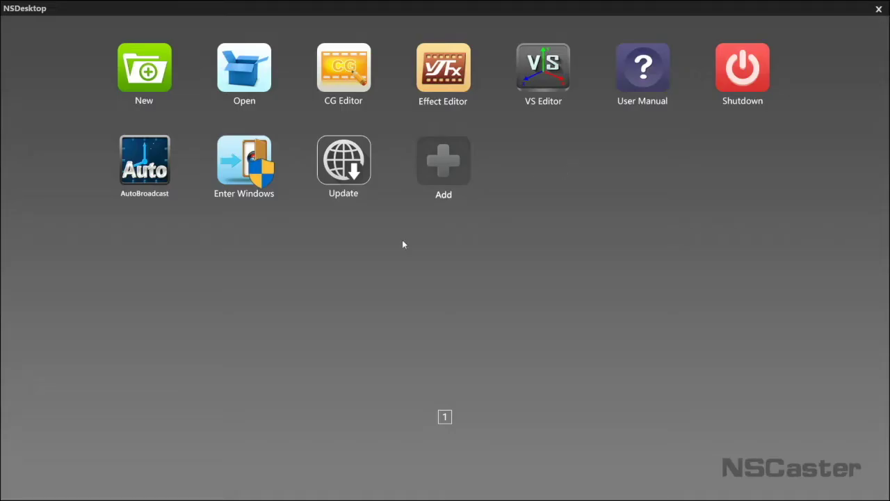
# Switch to NSCaster and load the Demo project from the custom Desktop folder into the CG list
pyautogui.hotkey('alt', 'Tab')
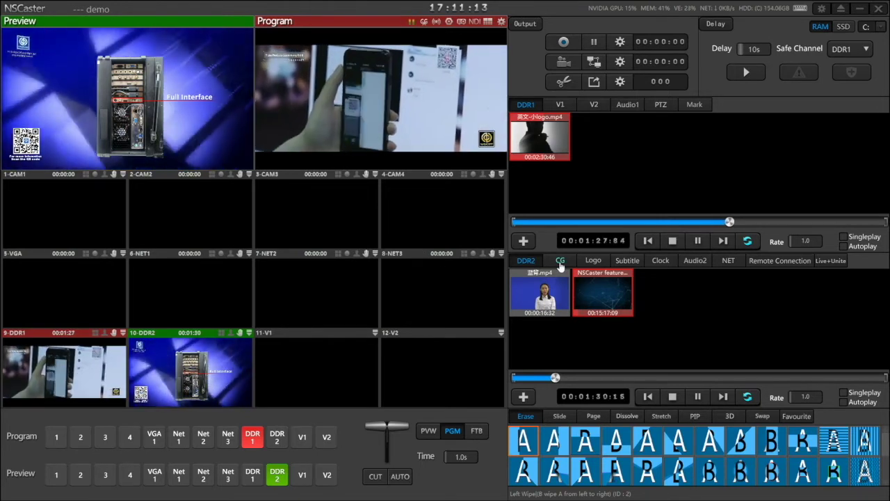
pyautogui.click(561, 261)
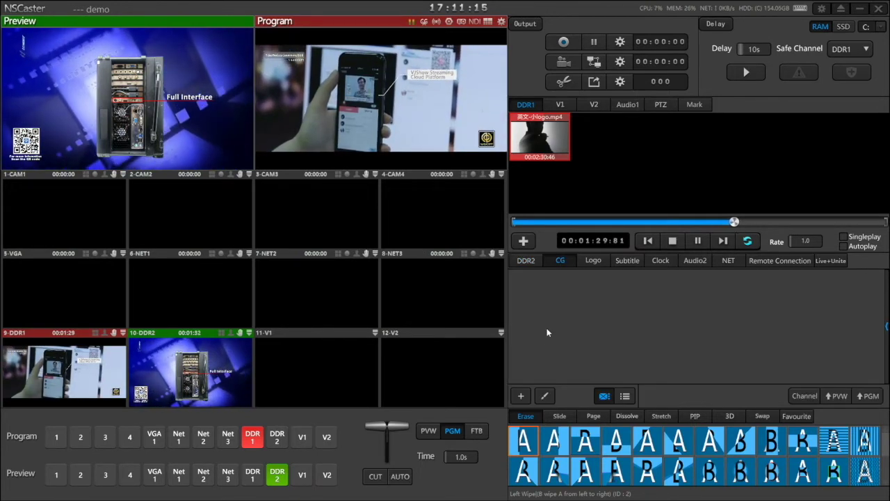
pyautogui.click(518, 399)
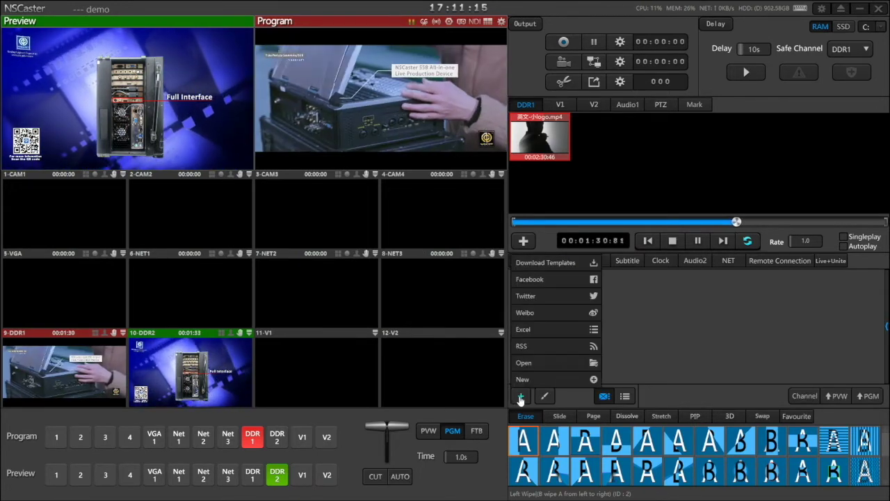
pyautogui.click(548, 364)
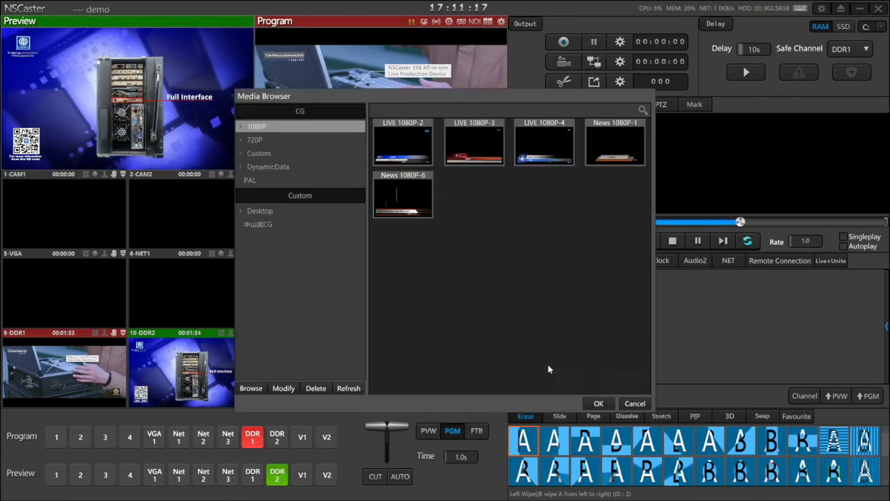
pyautogui.click(279, 213)
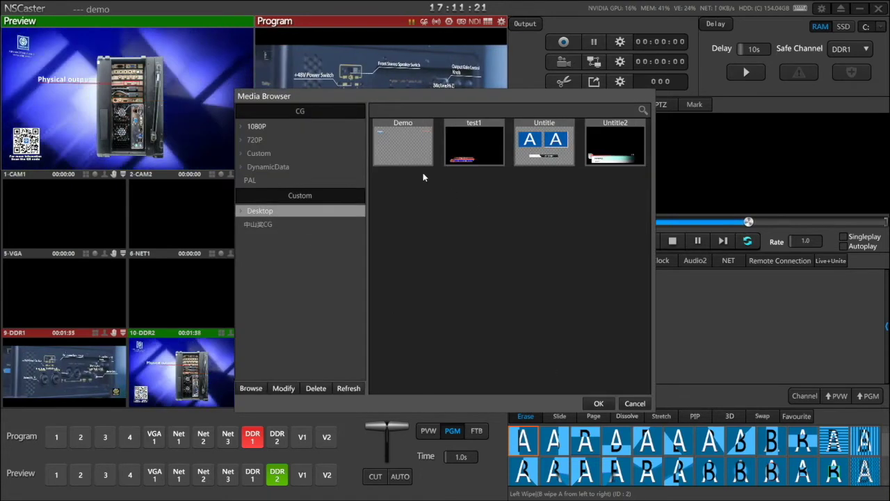
pyautogui.click(416, 126)
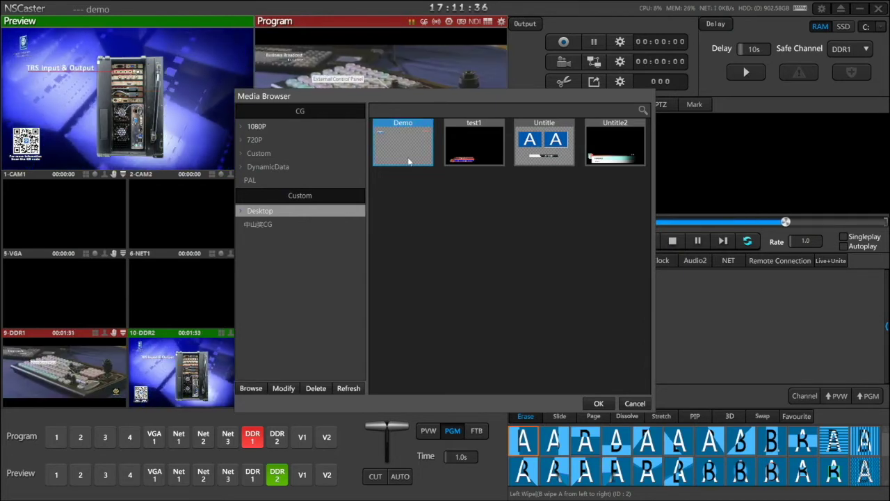
pyautogui.click(598, 403)
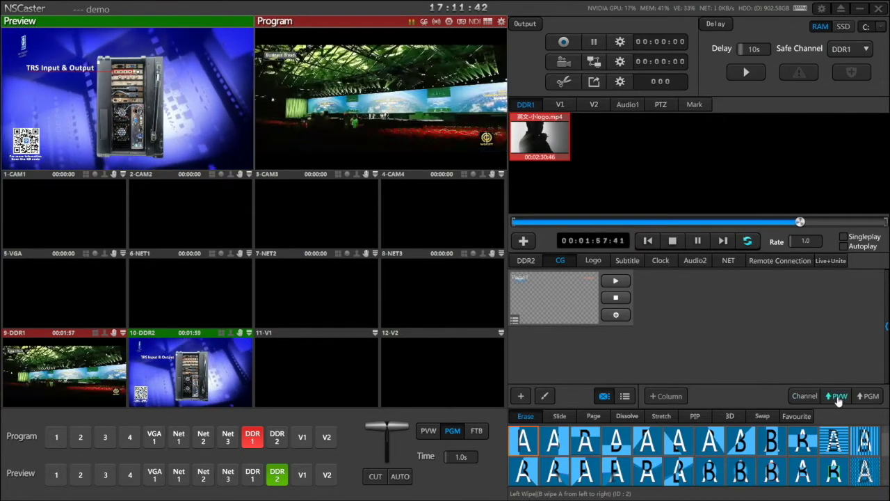
# Overlay the Demo graphics page on both the Program and the Preview output
pyautogui.click(869, 402)
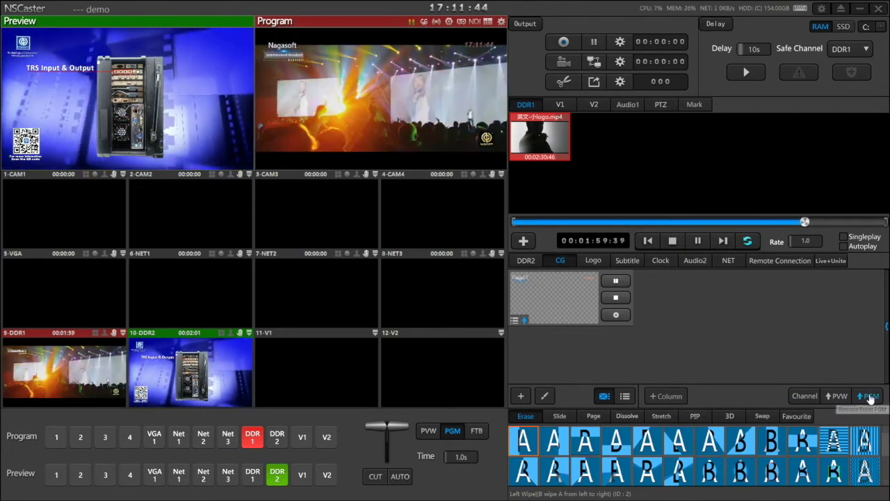
pyautogui.click(837, 395)
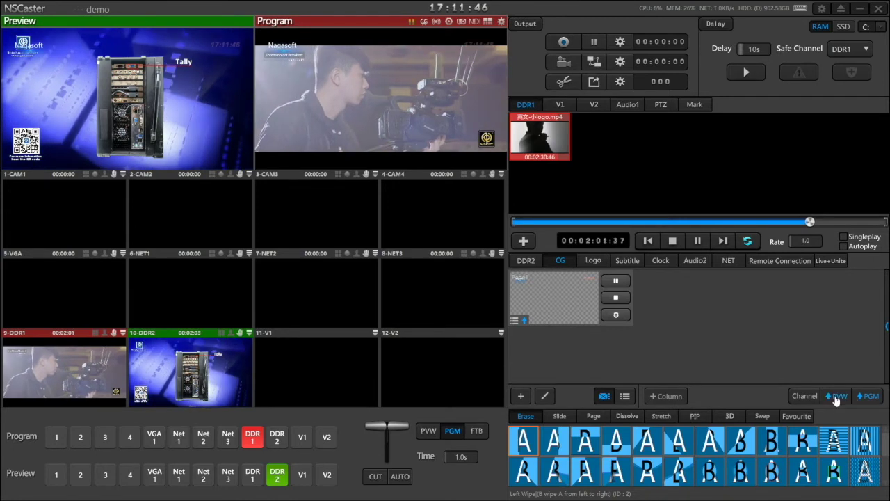